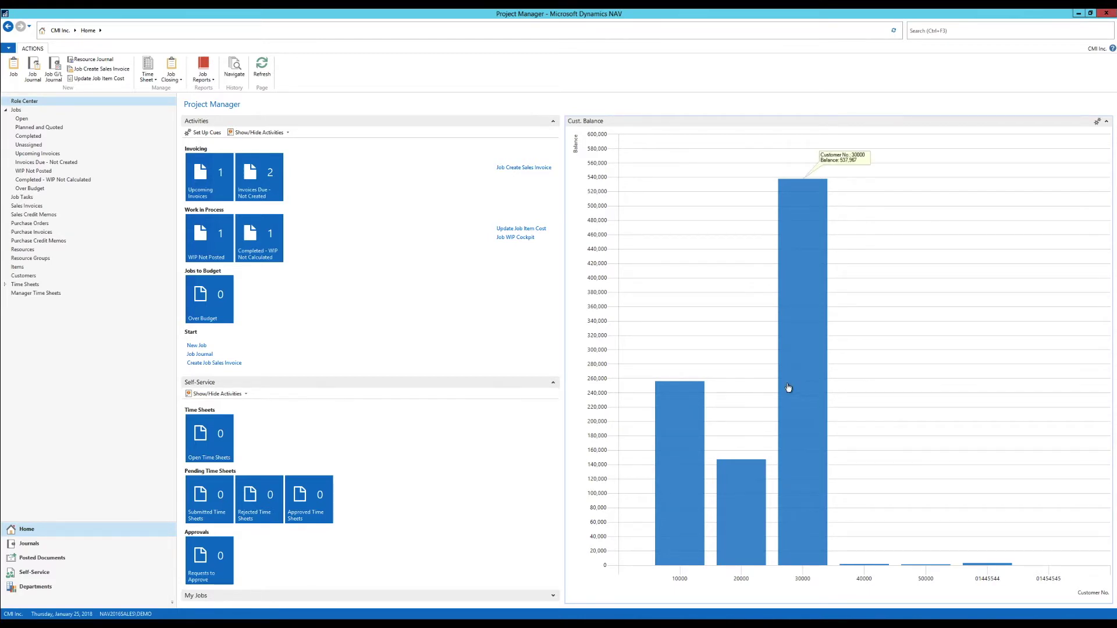
Step: Open the Customers list from the Project Manager Role Center's navigation pane
{"action": "mouse_move", "coordinate": [680, 474]}
{"action": "mouse_move", "coordinate": [659, 450]}
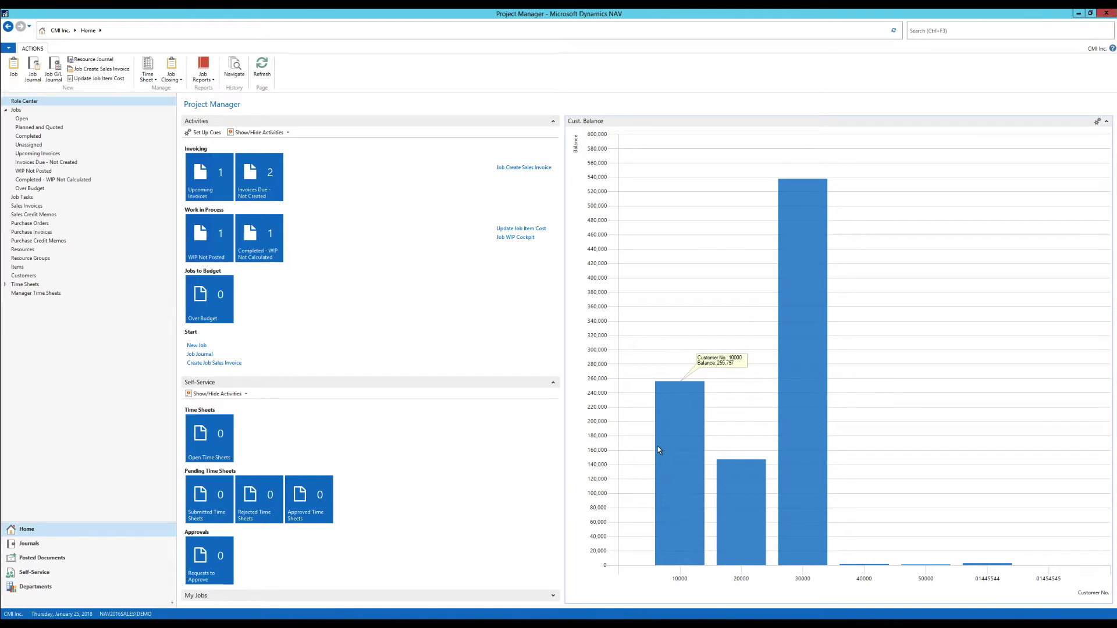
{"action": "mouse_move", "coordinate": [808, 386]}
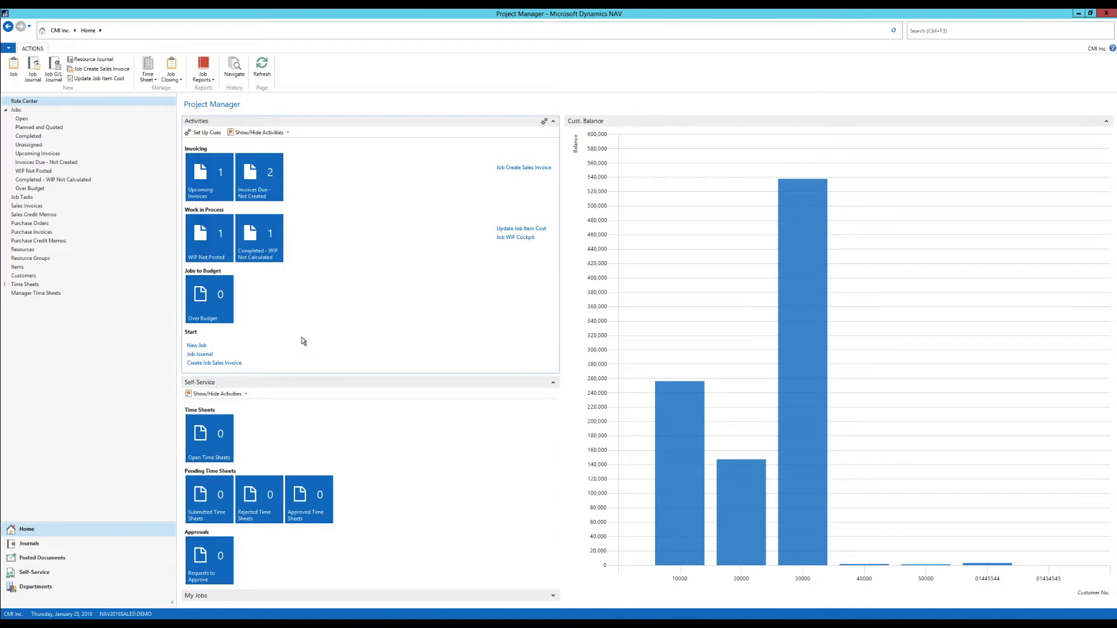
{"action": "left_click", "coordinate": [24, 276]}
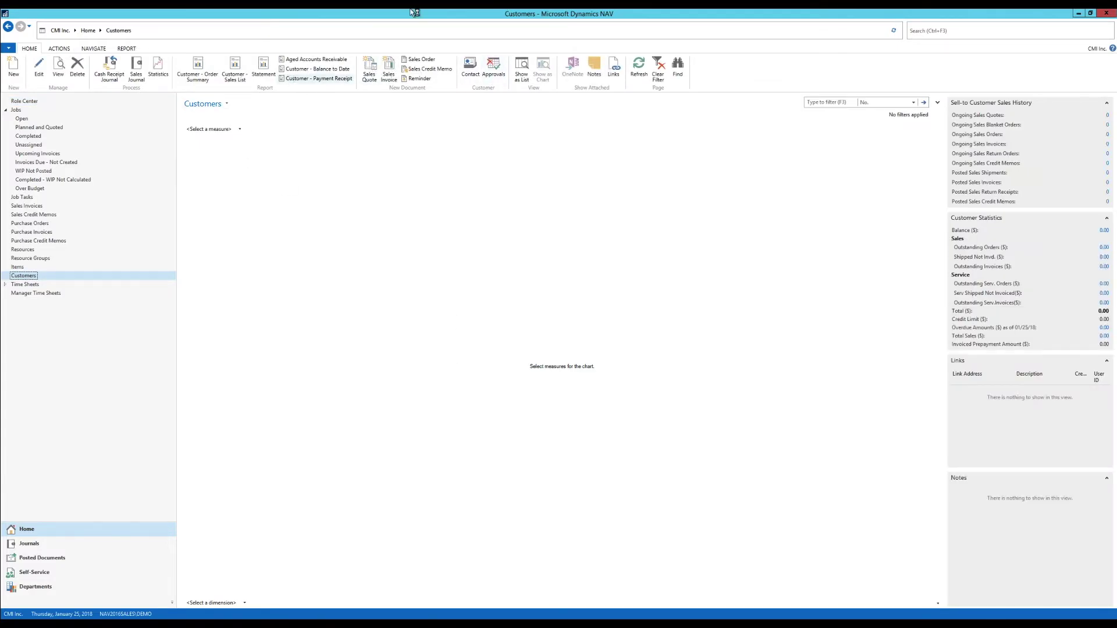
Step: Switch the Customers page to list view, back to chart view, and show the chart measures
{"action": "left_click", "coordinate": [521, 74]}
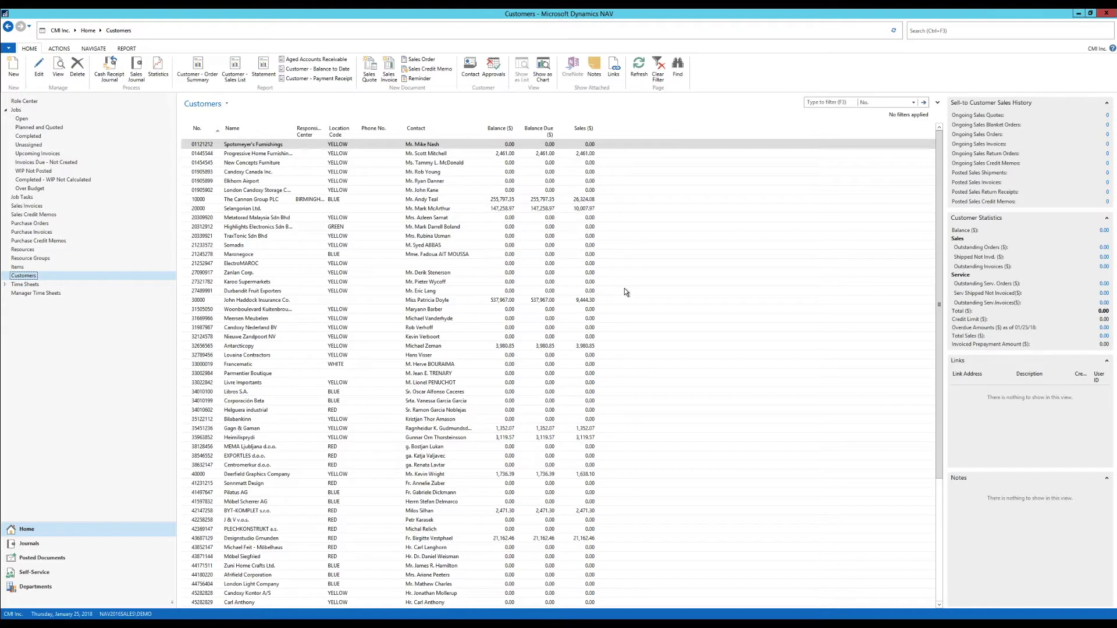
{"action": "left_click", "coordinate": [545, 68]}
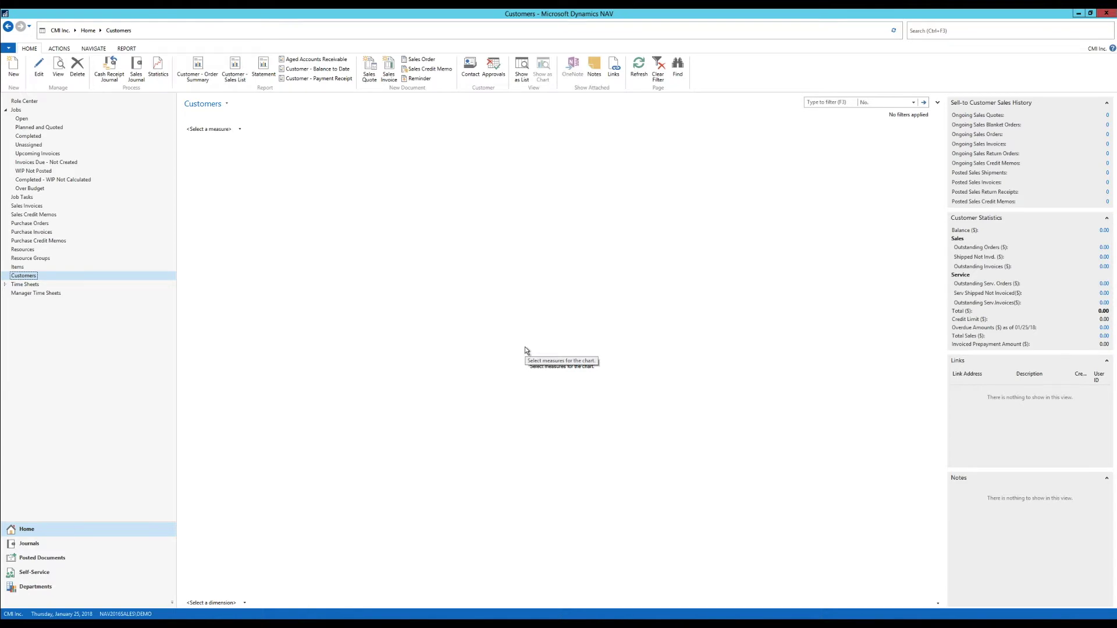
{"action": "left_click", "coordinate": [241, 129]}
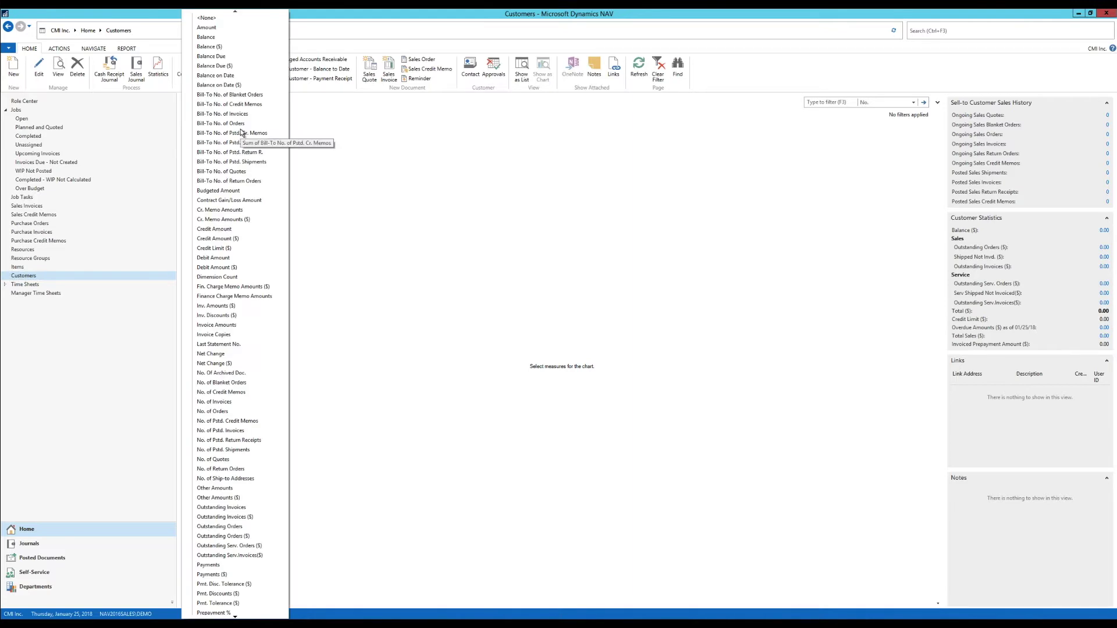
{"action": "left_click", "coordinate": [379, 397]}
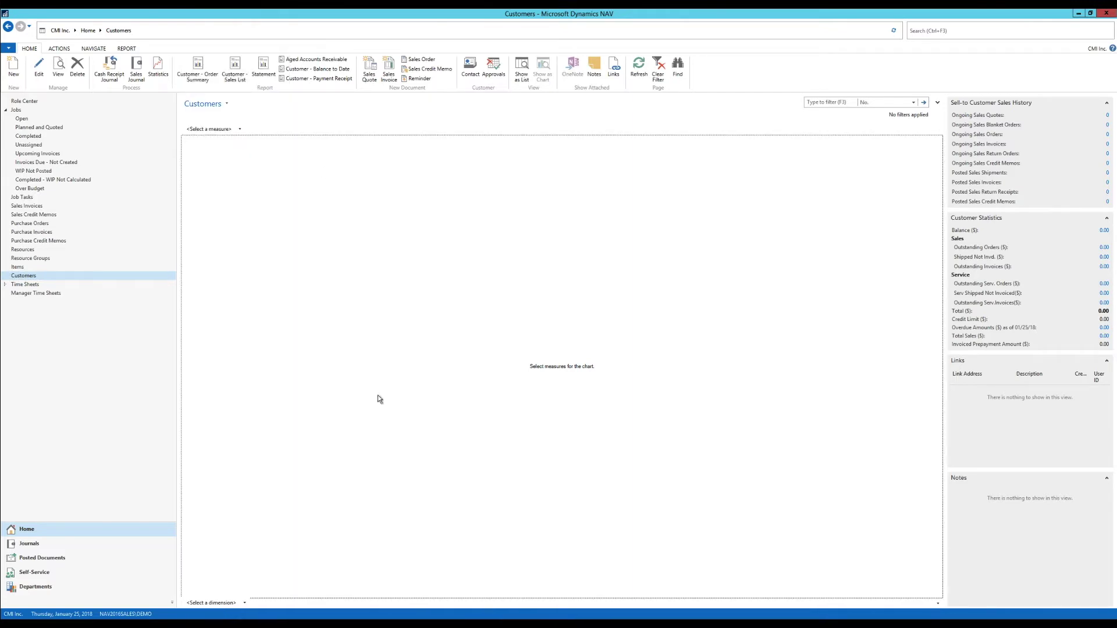
{"action": "left_click", "coordinate": [245, 603]}
{"action": "left_click", "coordinate": [358, 553]}
{"action": "left_click", "coordinate": [939, 606]}
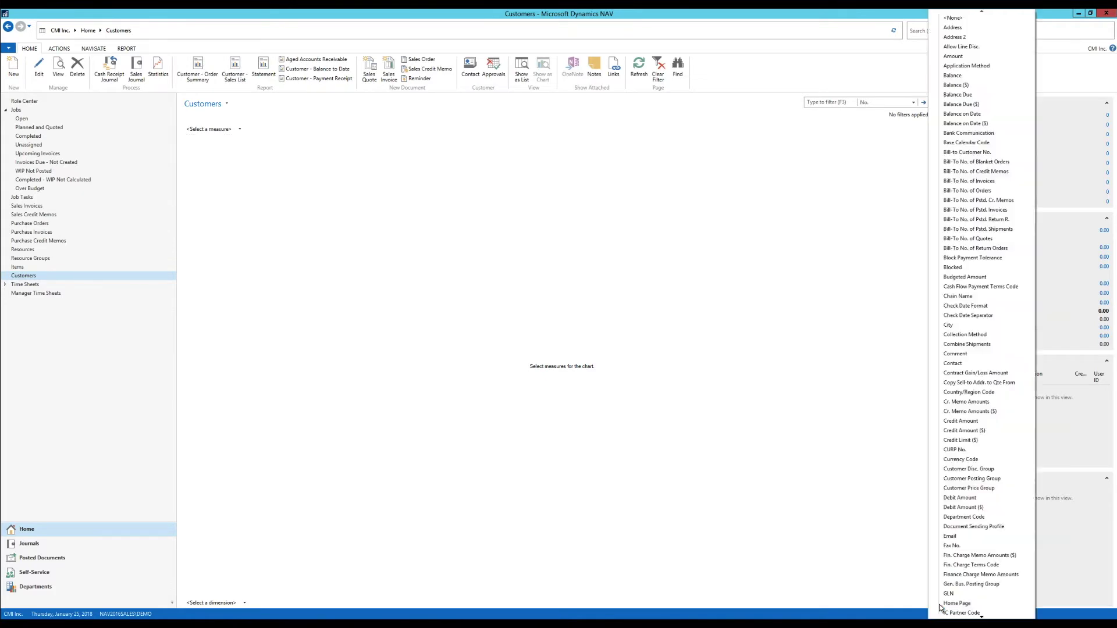
{"action": "left_click", "coordinate": [836, 532]}
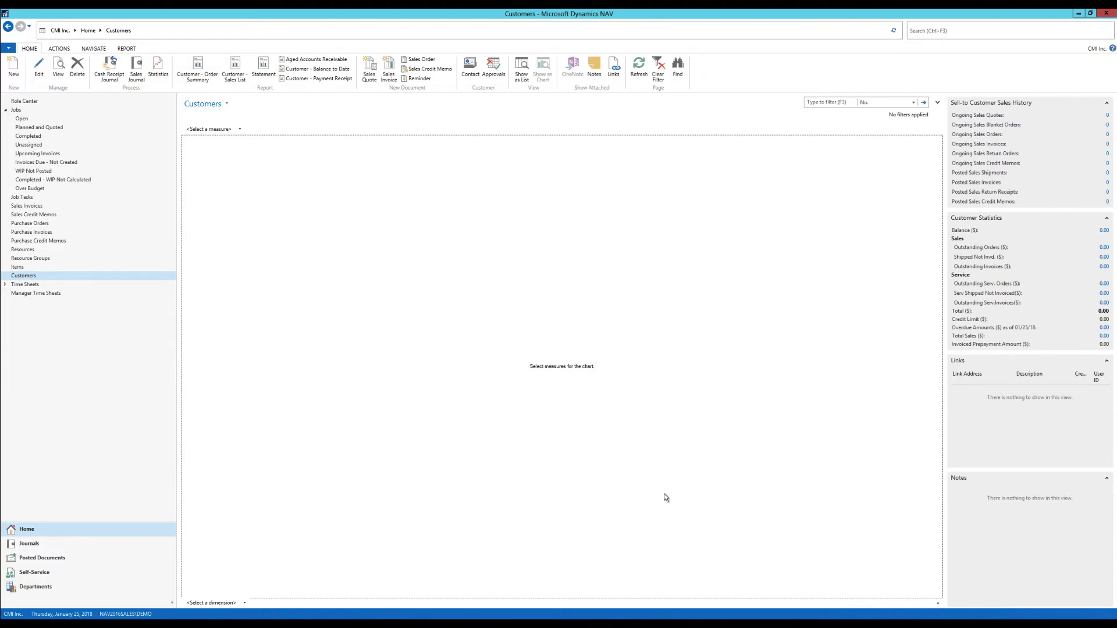
{"action": "right_click", "coordinate": [499, 276]}
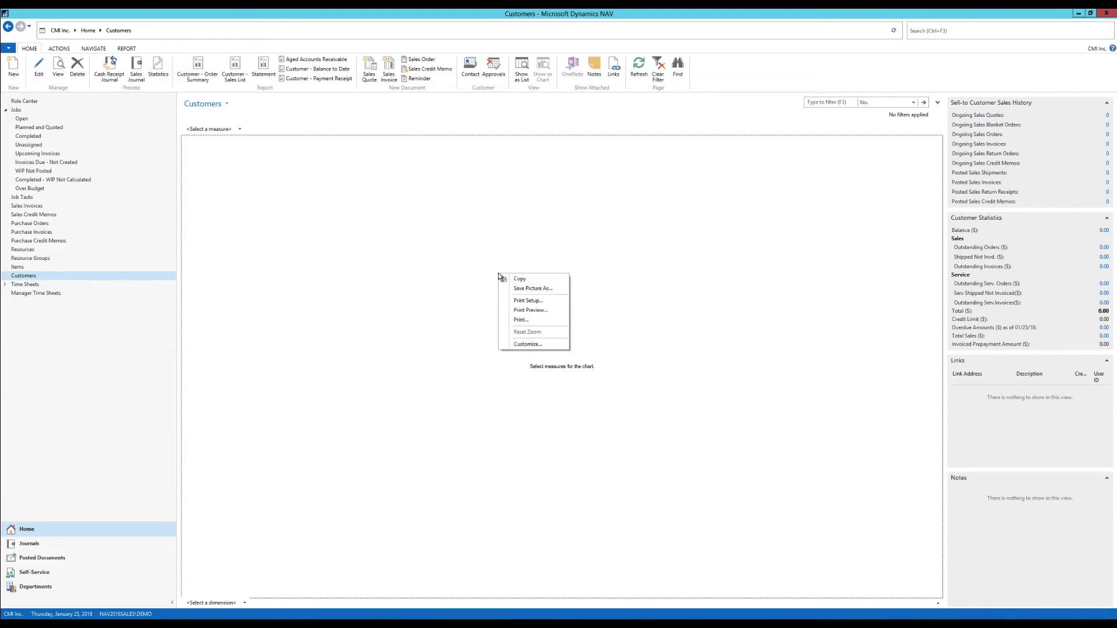
Step: Customize the chart to plot Balance (LCY) as columns by customer Name
{"action": "left_click", "coordinate": [529, 344]}
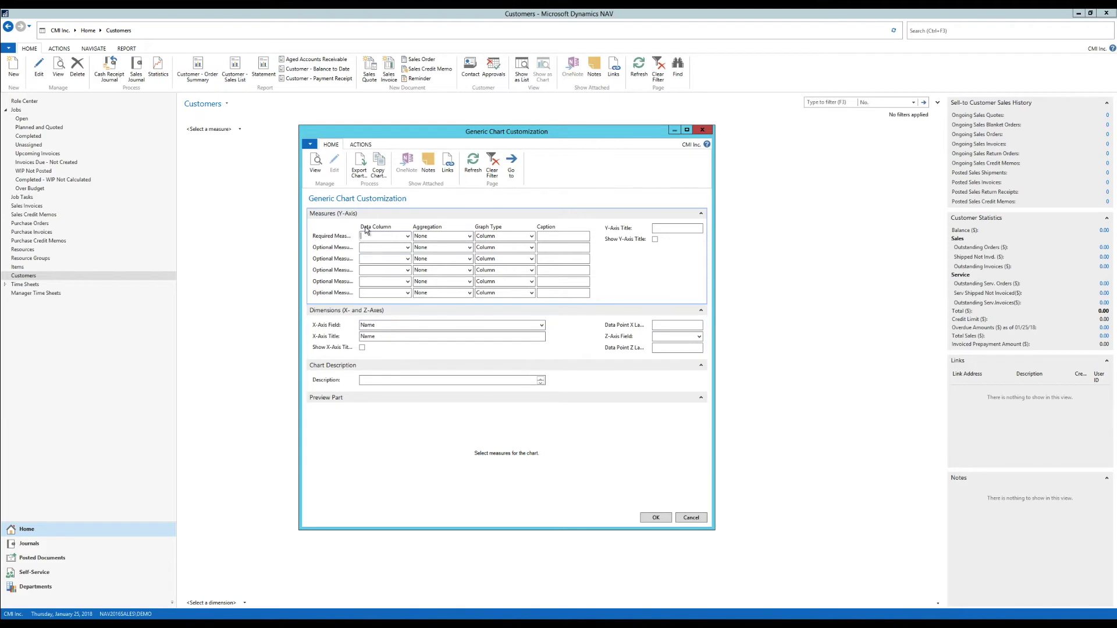
{"action": "left_click", "coordinate": [408, 237]}
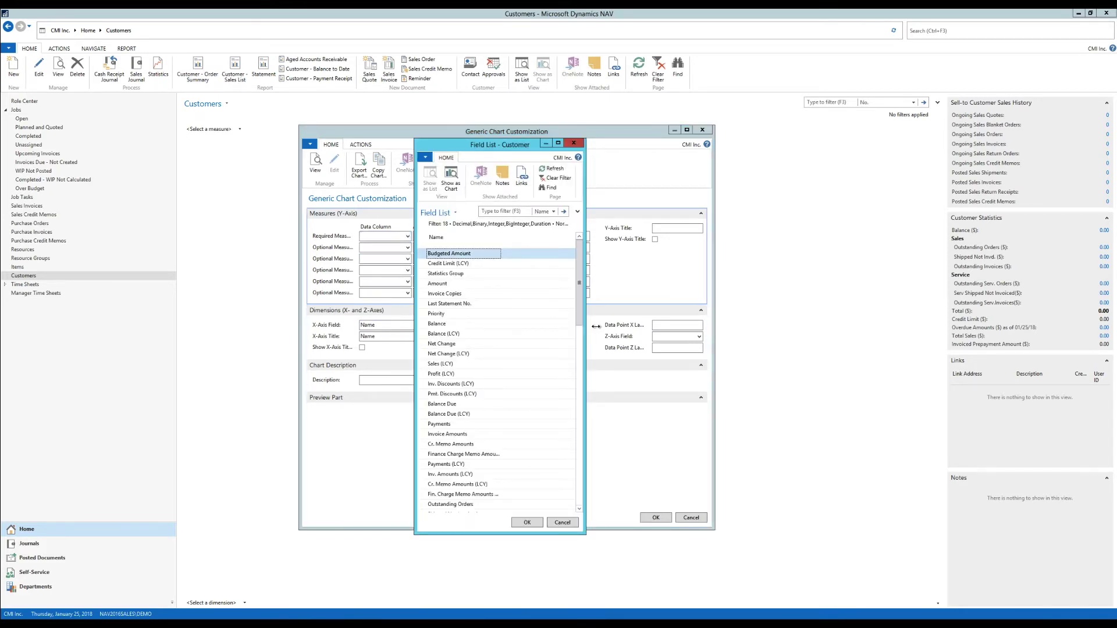
{"action": "left_click", "coordinate": [461, 334]}
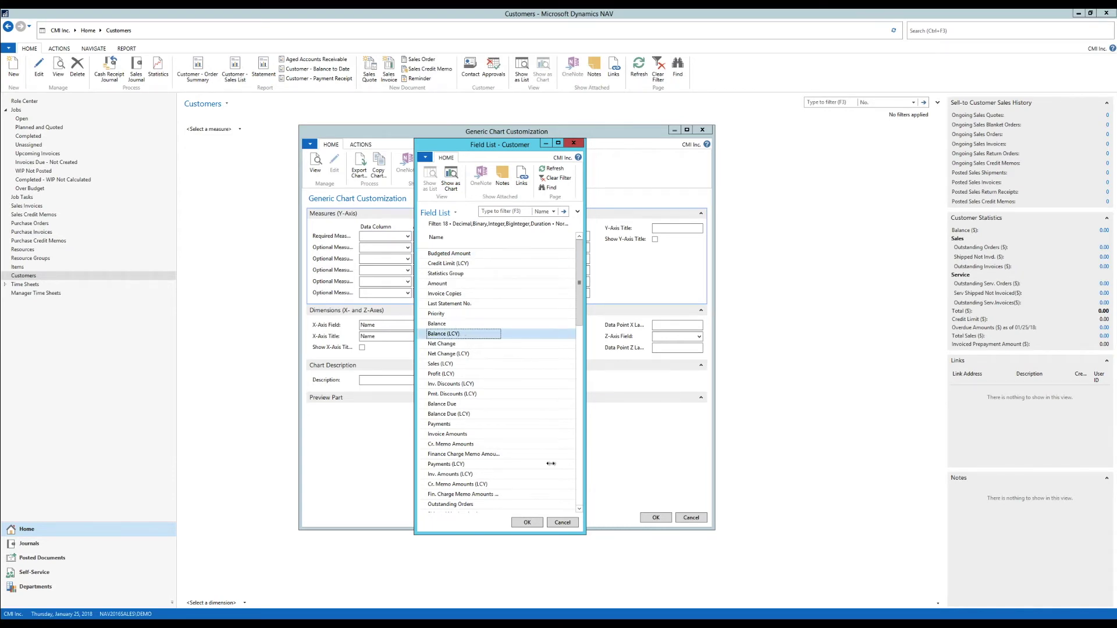
{"action": "left_click", "coordinate": [516, 521]}
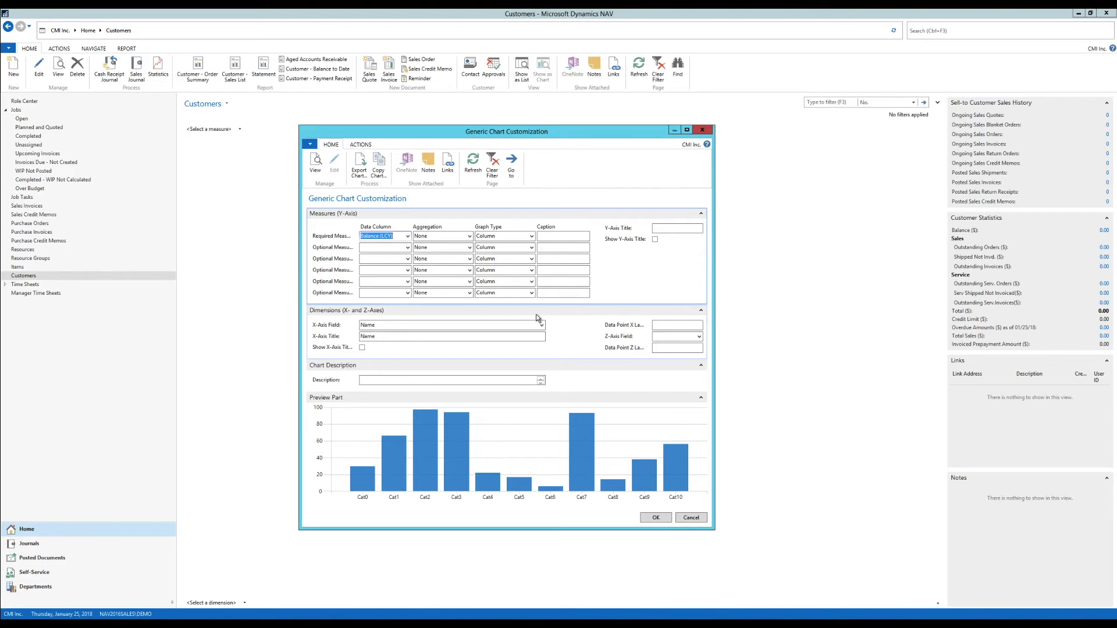
{"action": "left_click", "coordinate": [655, 517]}
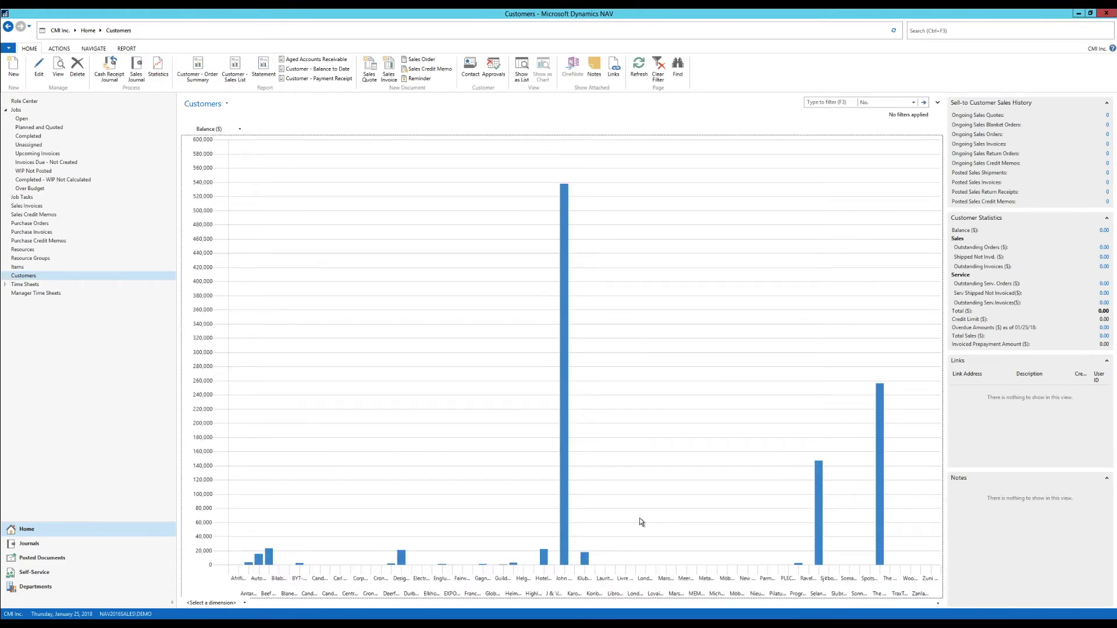
Step: Limit the chart totals to a Date Filter of 010118..123118, covering 2018
{"action": "mouse_move", "coordinate": [406, 554]}
{"action": "left_click", "coordinate": [227, 105]}
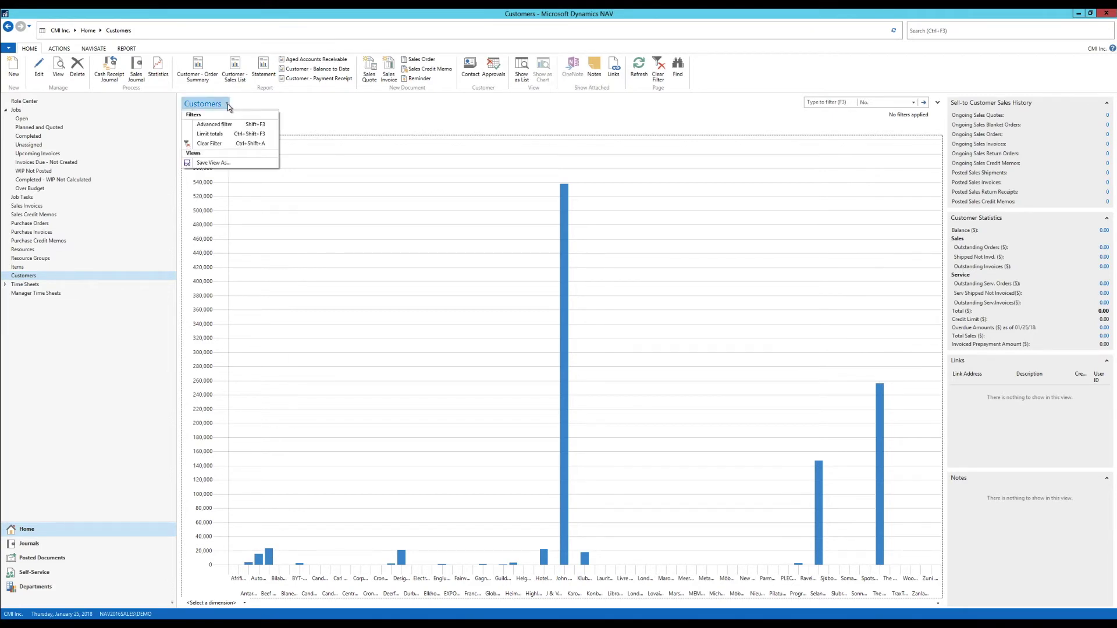
{"action": "left_click", "coordinate": [237, 135]}
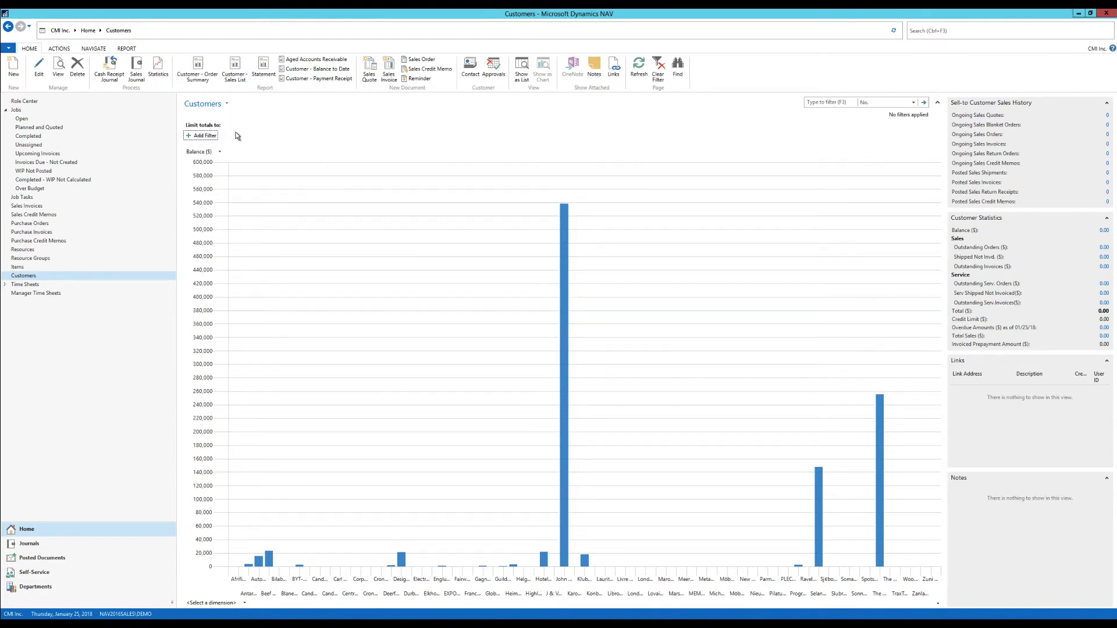
{"action": "left_click", "coordinate": [200, 136]}
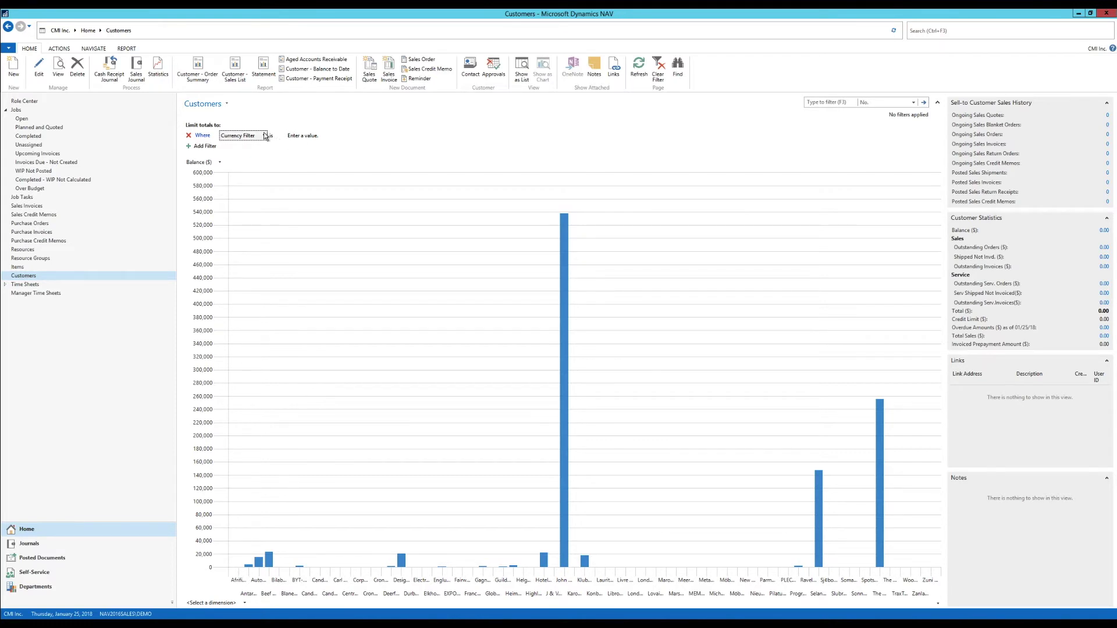
{"action": "left_click", "coordinate": [264, 135]}
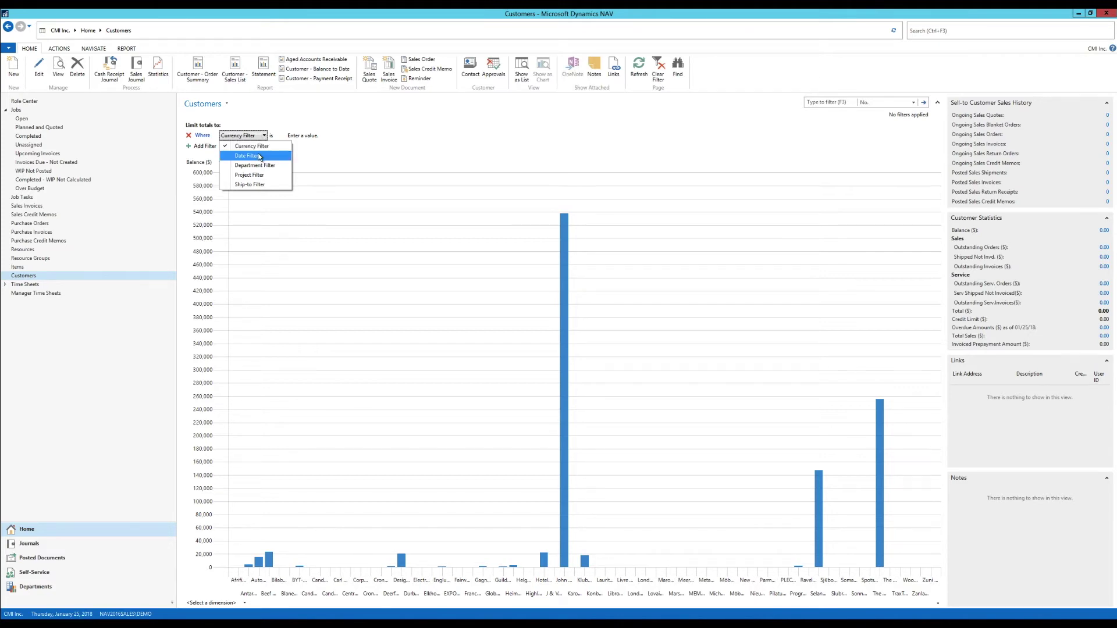
{"action": "left_click", "coordinate": [260, 156]}
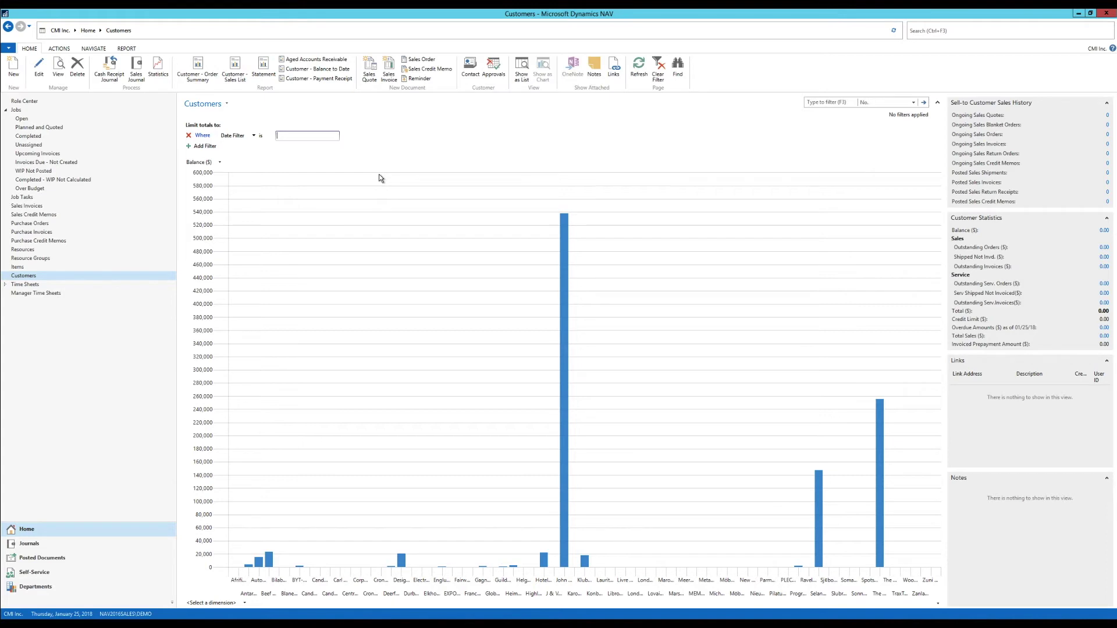
{"action": "type", "text": "010"}
{"action": "type", "text": "1"}
{"action": "type", "text": "18"}
{"action": "type", "text": "..2131"}
{"action": "key", "text": "BackSpace"}
{"action": "key", "text": "BackSpace"}
{"action": "key", "text": "BackSpace"}
{"action": "key", "text": "BackSpace"}
{"action": "type", "text": ".123118"}
{"action": "key", "text": "Return"}
{"action": "left_click", "coordinate": [227, 104]}
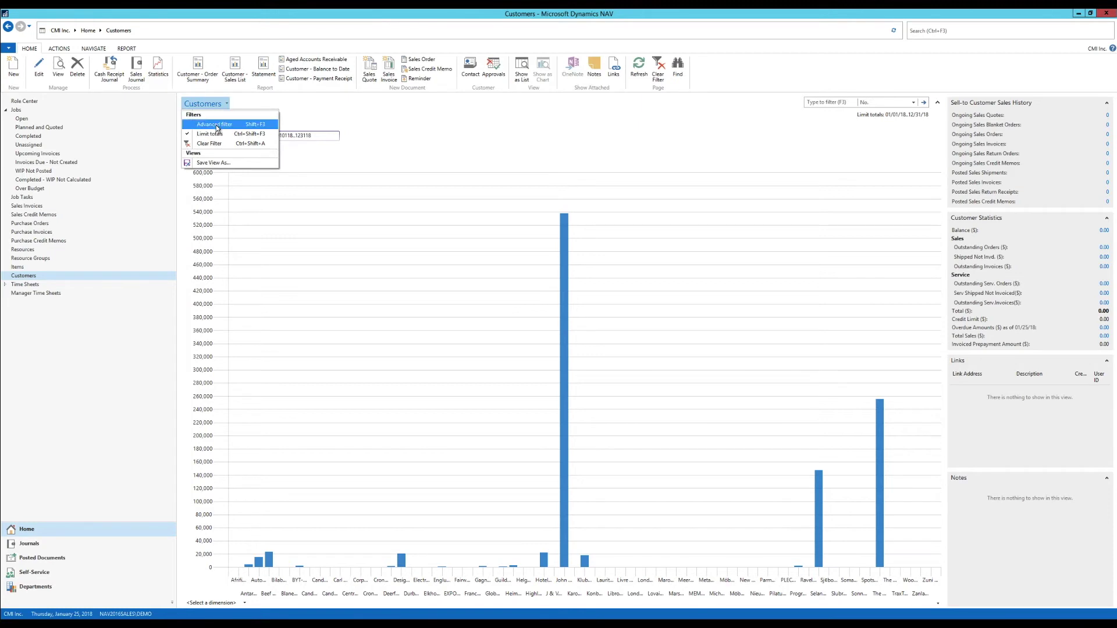
Step: Add an advanced filter of Balance ($) <>0 to chart only customers with non-zero balances
{"action": "left_click", "coordinate": [217, 124]}
{"action": "left_click", "coordinate": [238, 134]}
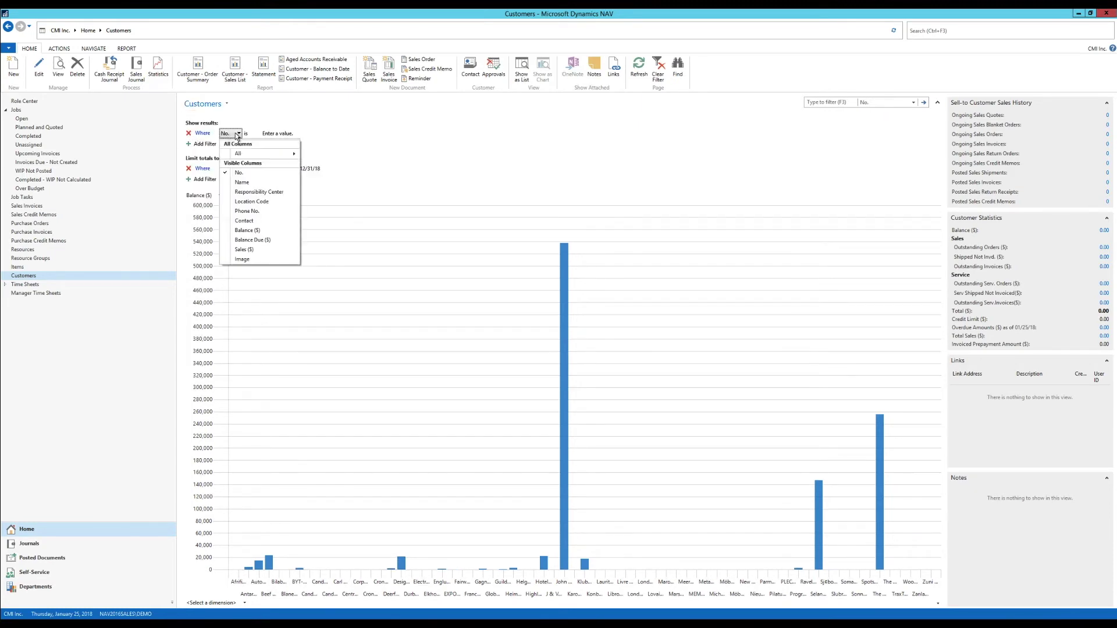
{"action": "left_click", "coordinate": [269, 231]}
{"action": "left_click", "coordinate": [288, 135]}
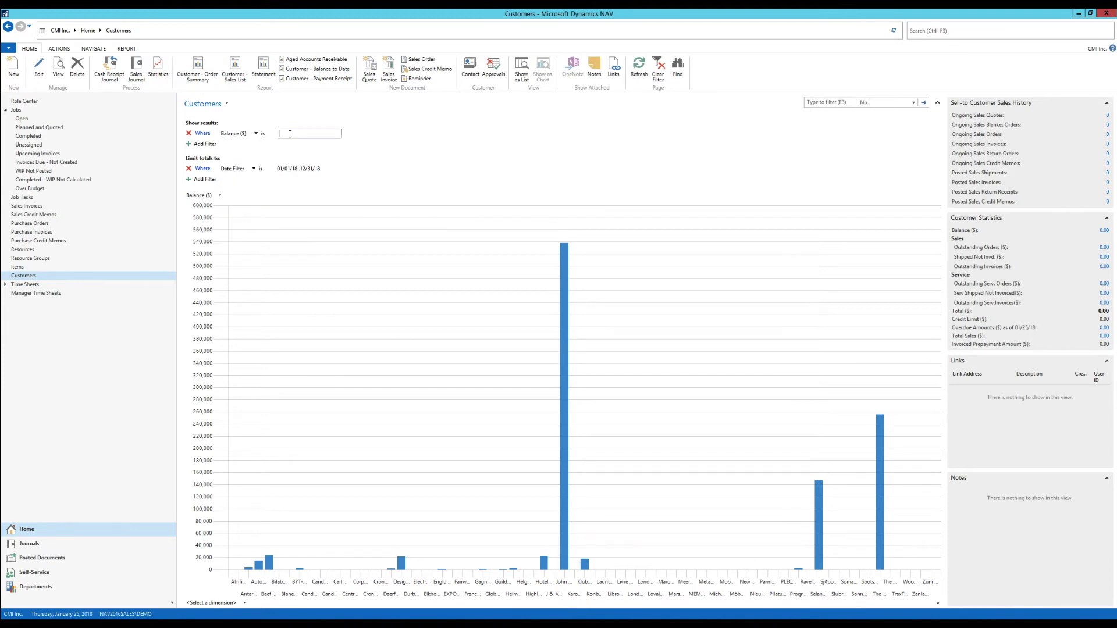
{"action": "type", "text": "<>0"}
{"action": "key", "text": "Return"}
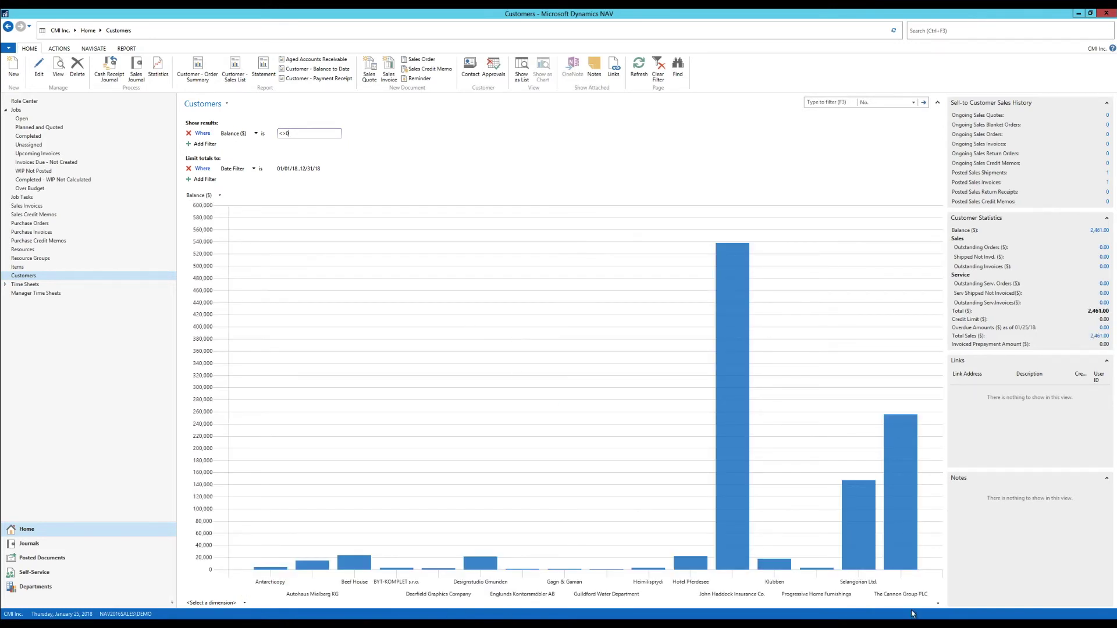
{"action": "mouse_move", "coordinate": [901, 550]}
{"action": "left_click", "coordinate": [204, 144]}
Step: Add a Salesperson Code filter of PS, narrowing the chart to six customers
{"action": "left_click", "coordinate": [238, 146]}
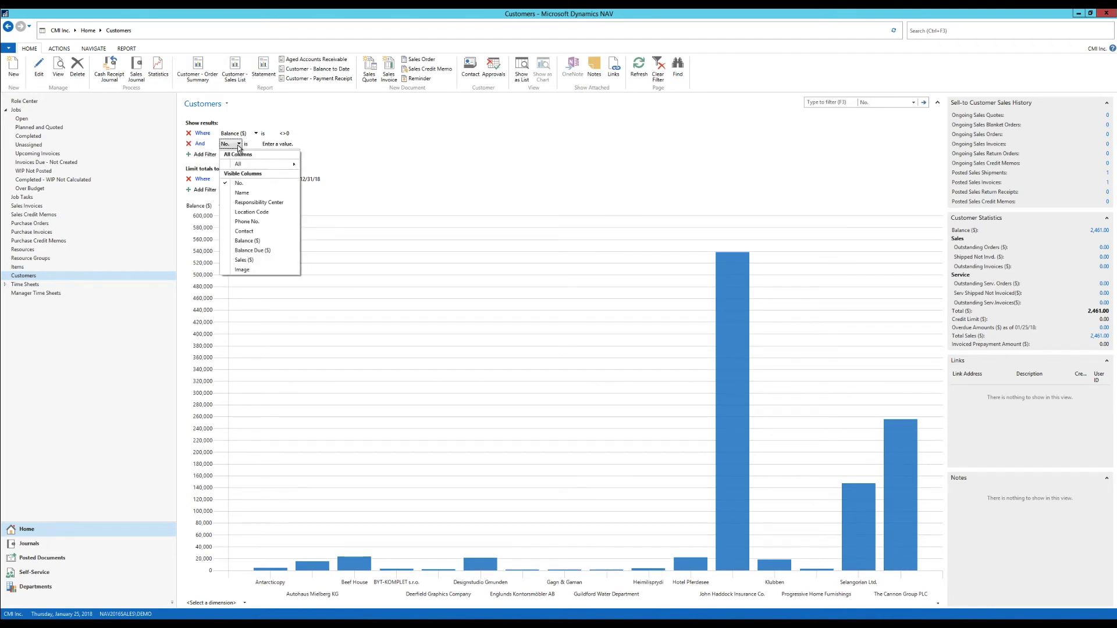
{"action": "mouse_move", "coordinate": [253, 169]}
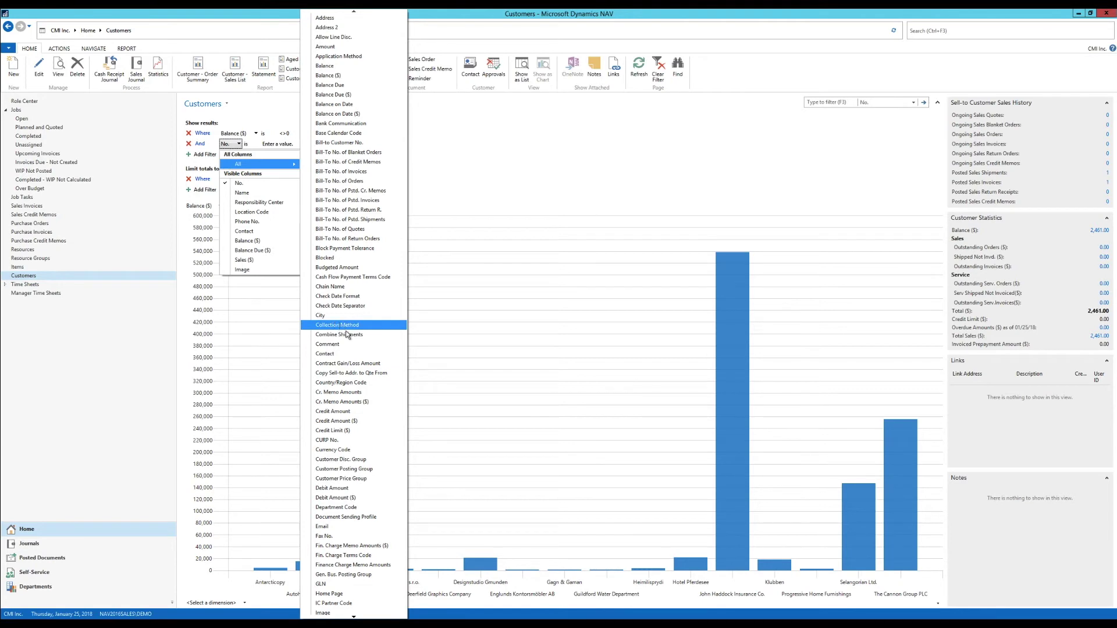
{"action": "scroll", "coordinate": [347, 333], "scroll_direction": "down", "scroll_amount": 18}
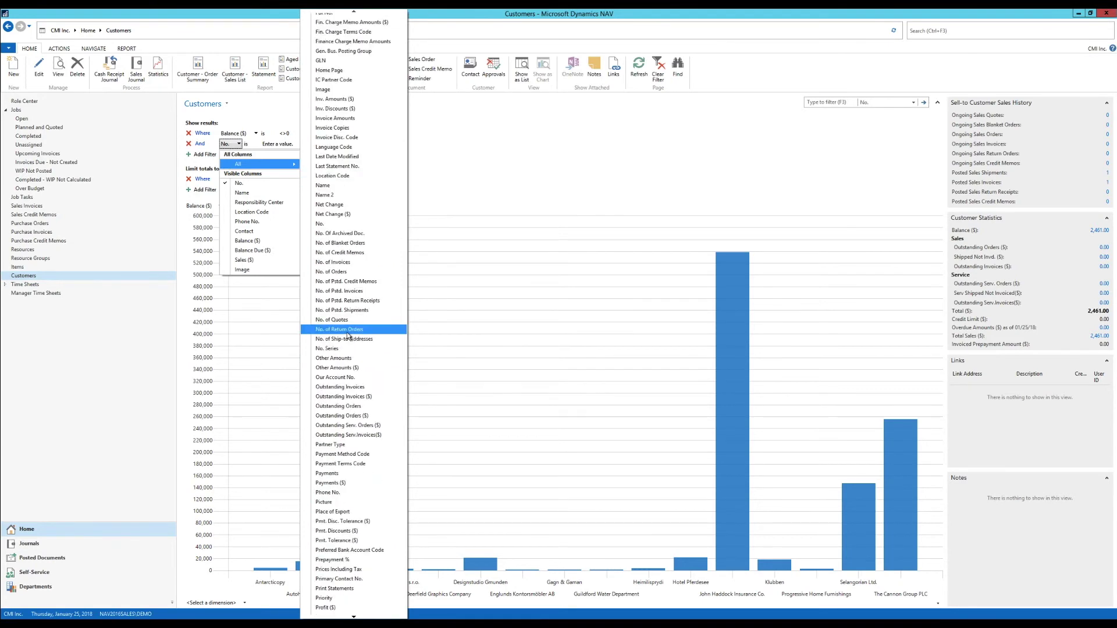
{"action": "scroll", "coordinate": [347, 333], "scroll_direction": "down", "scroll_amount": 9}
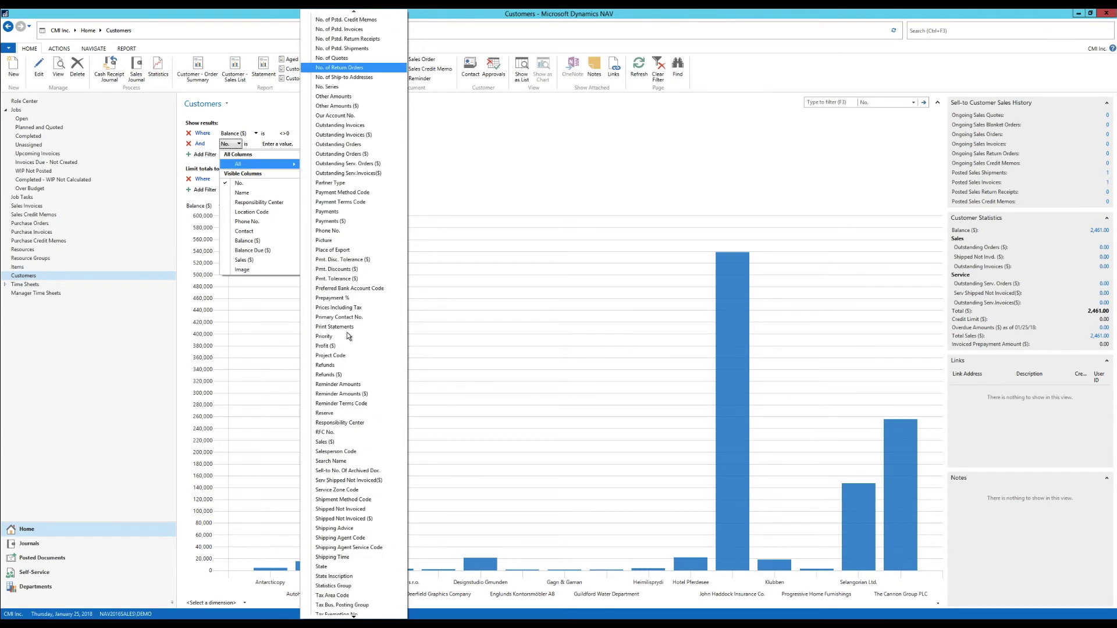
{"action": "left_click", "coordinate": [358, 451]}
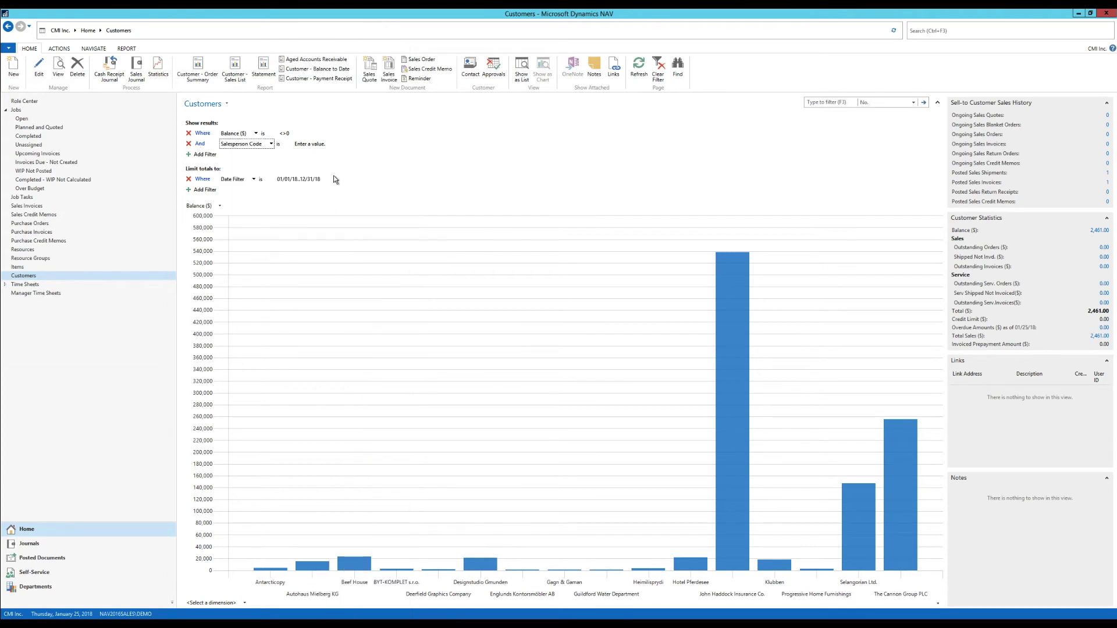
{"action": "left_click", "coordinate": [312, 145]}
{"action": "type", "text": "PS"}
{"action": "key", "text": "Return"}
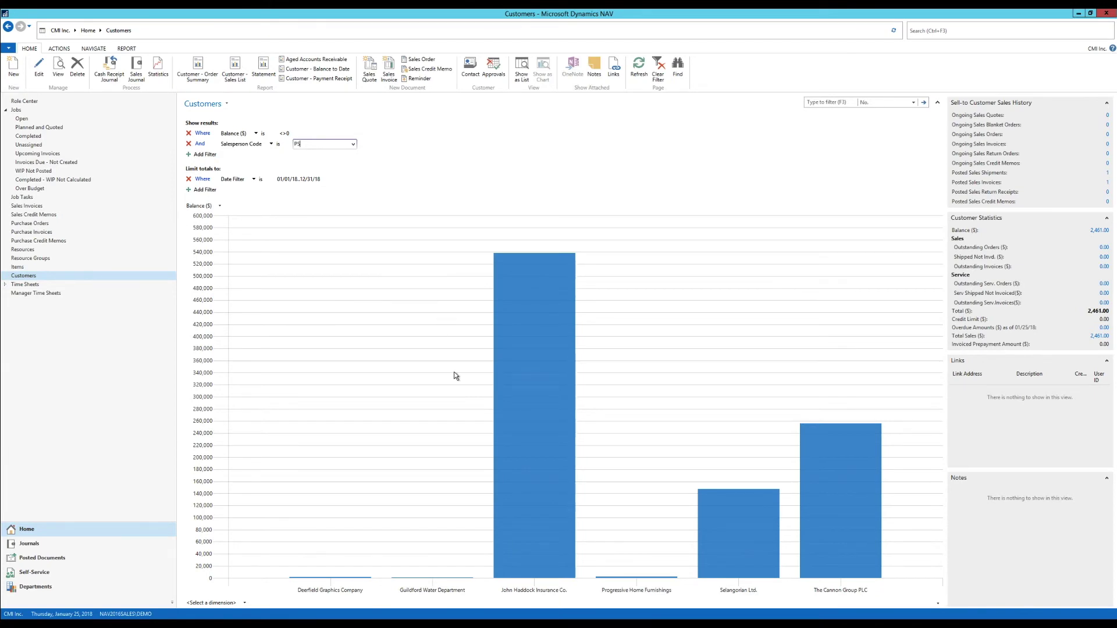
{"action": "mouse_move", "coordinate": [557, 459]}
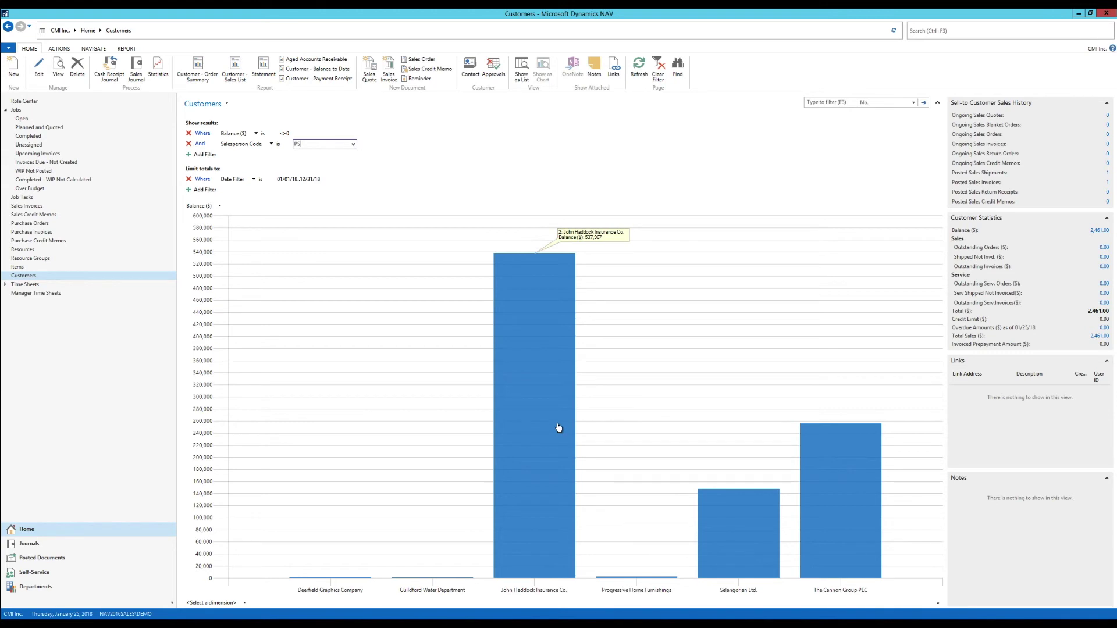
{"action": "mouse_move", "coordinate": [520, 418]}
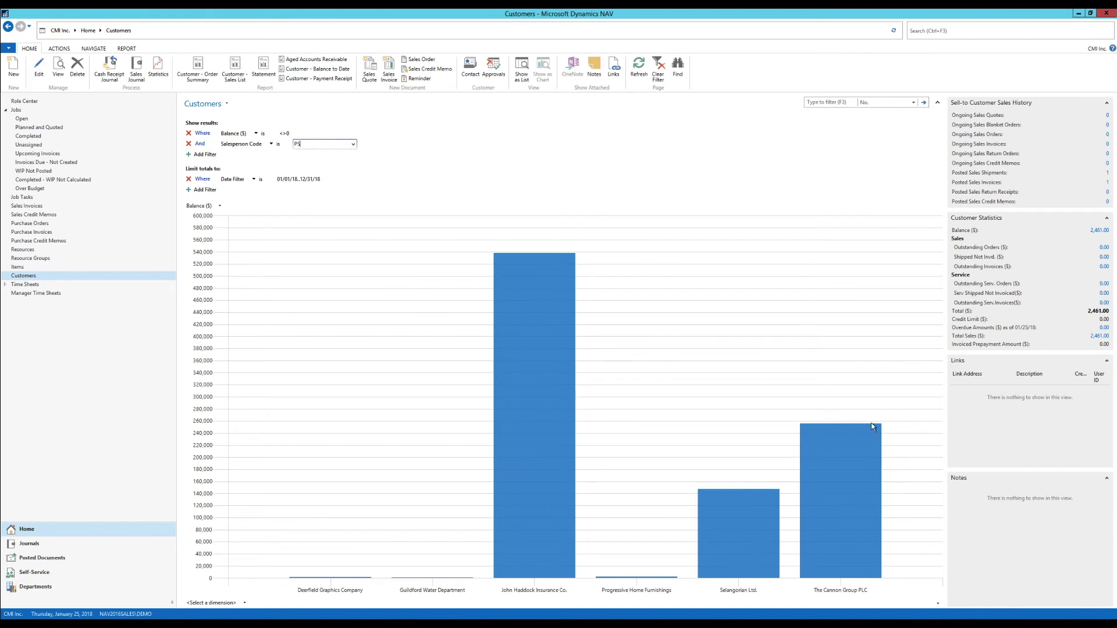
Step: Change the first filter from Balance ($) to Net Change ($) <>0, leaving four customers
{"action": "left_click", "coordinate": [256, 135]}
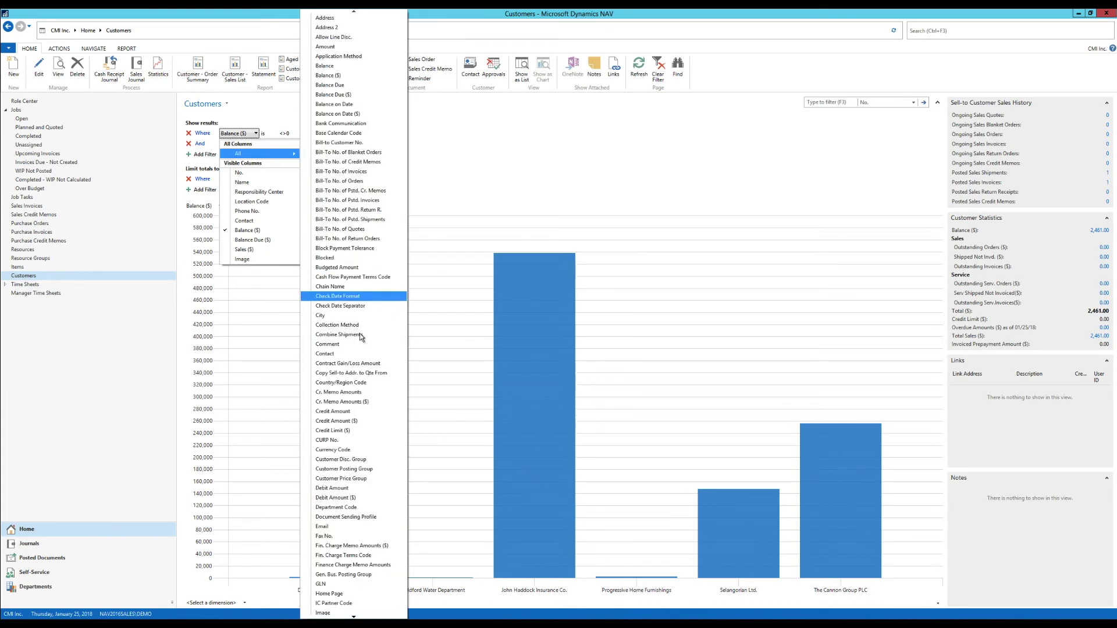
{"action": "scroll", "coordinate": [325, 440], "scroll_direction": "down", "scroll_amount": 9}
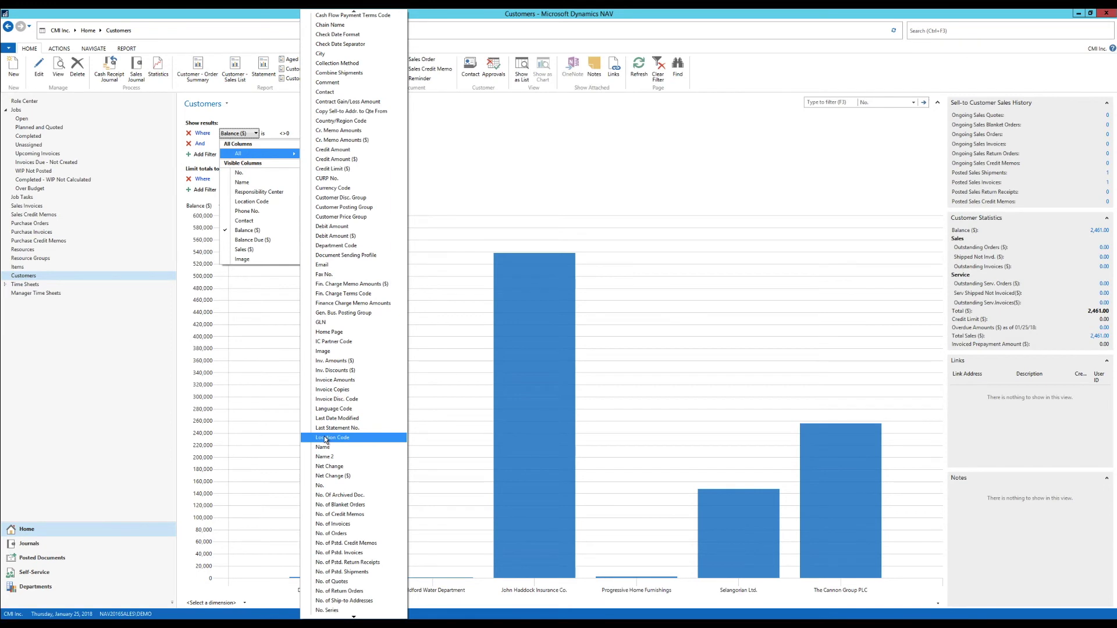
{"action": "left_click", "coordinate": [335, 473]}
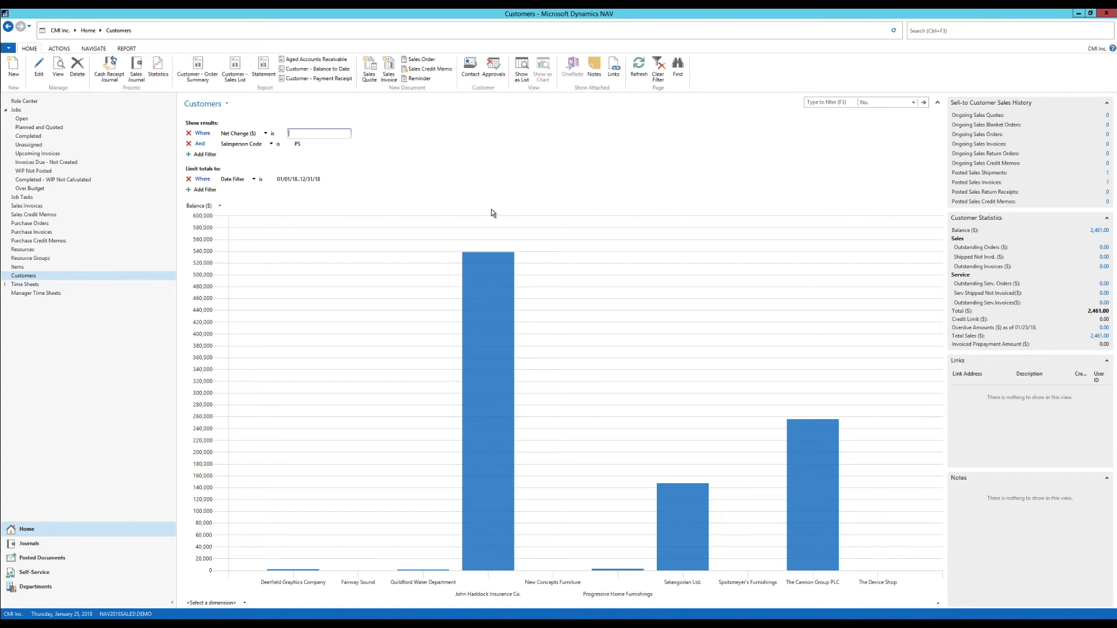
{"action": "type", "text": "<>0"}
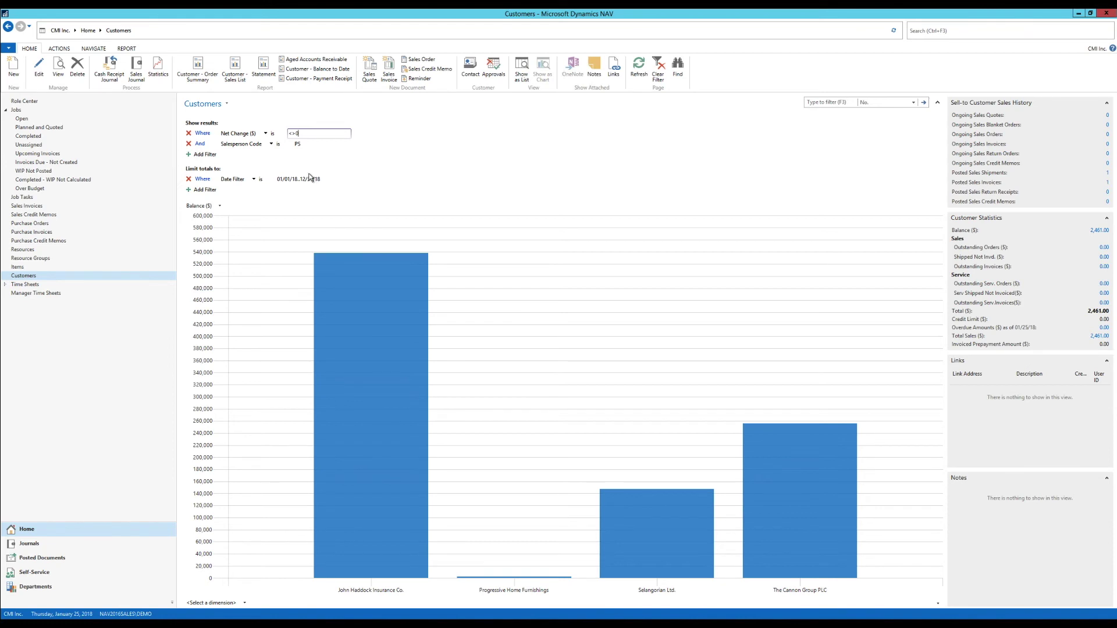
{"action": "mouse_move", "coordinate": [351, 400]}
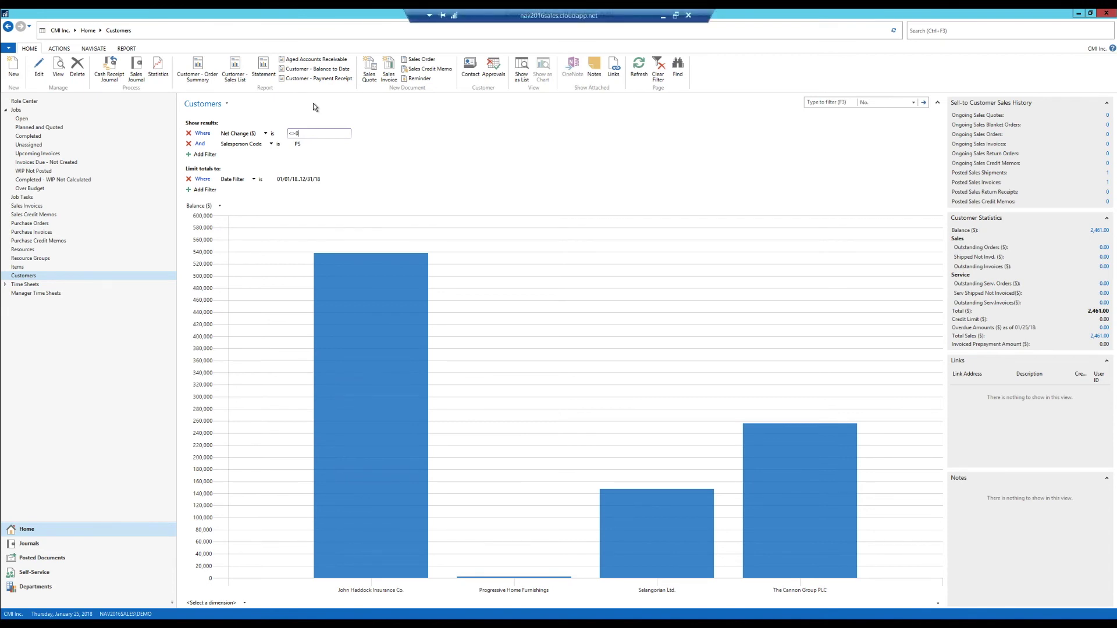
{"action": "left_click", "coordinate": [523, 69]}
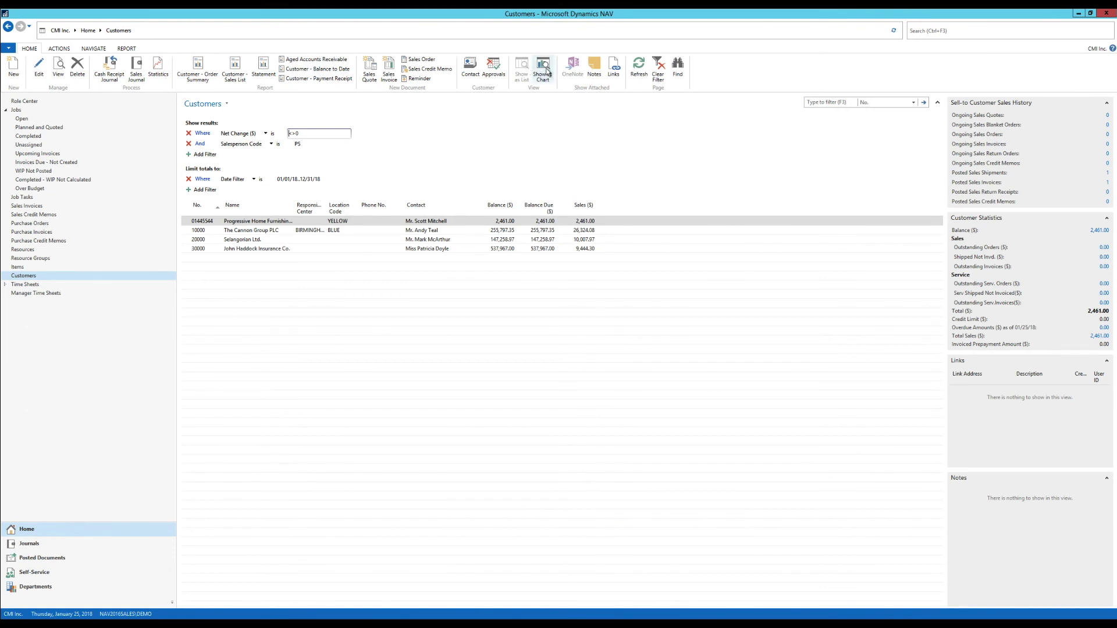
{"action": "left_click", "coordinate": [544, 70]}
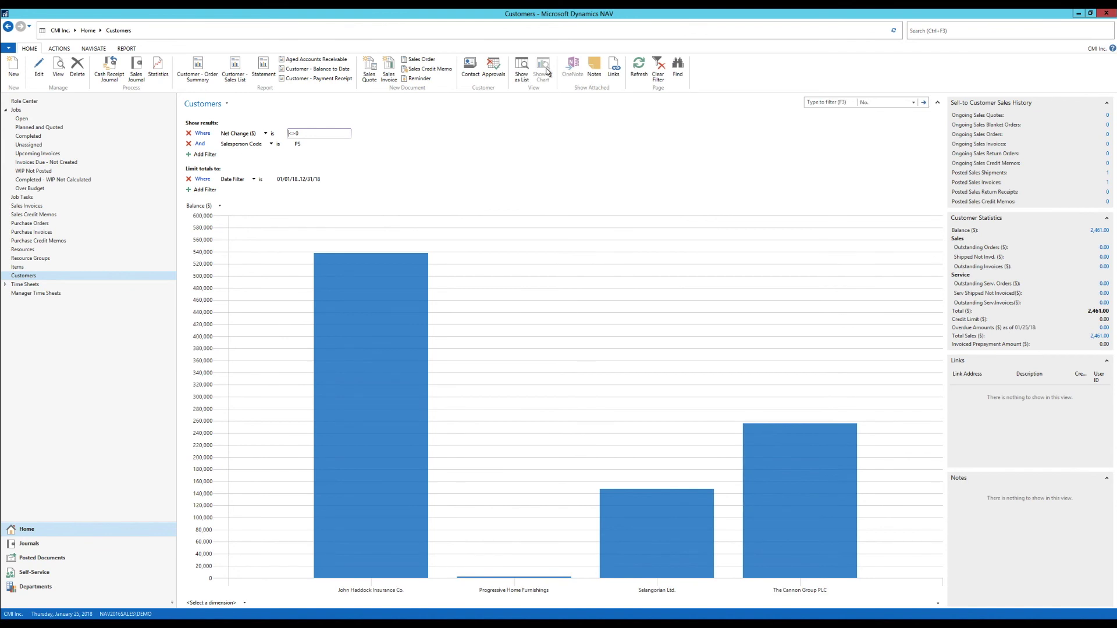